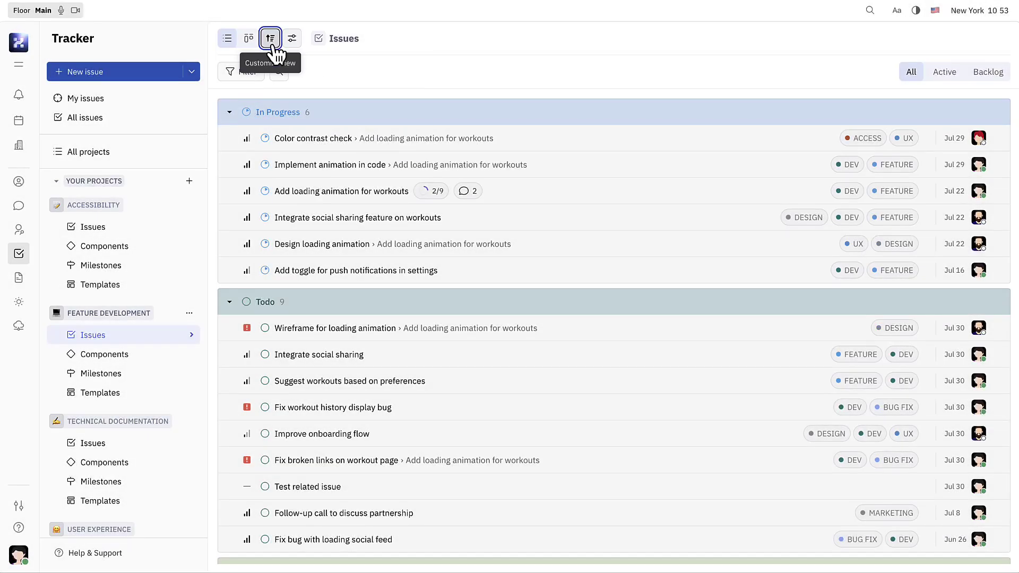
- Group the Feature Development issues by Priority
click(271, 38)
click(380, 77)
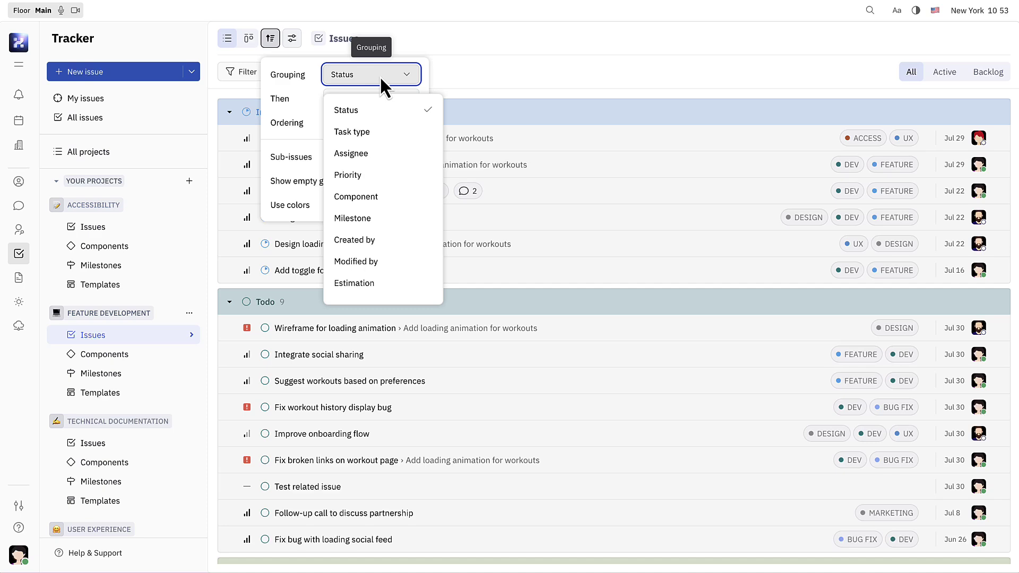
click(417, 175)
click(345, 58)
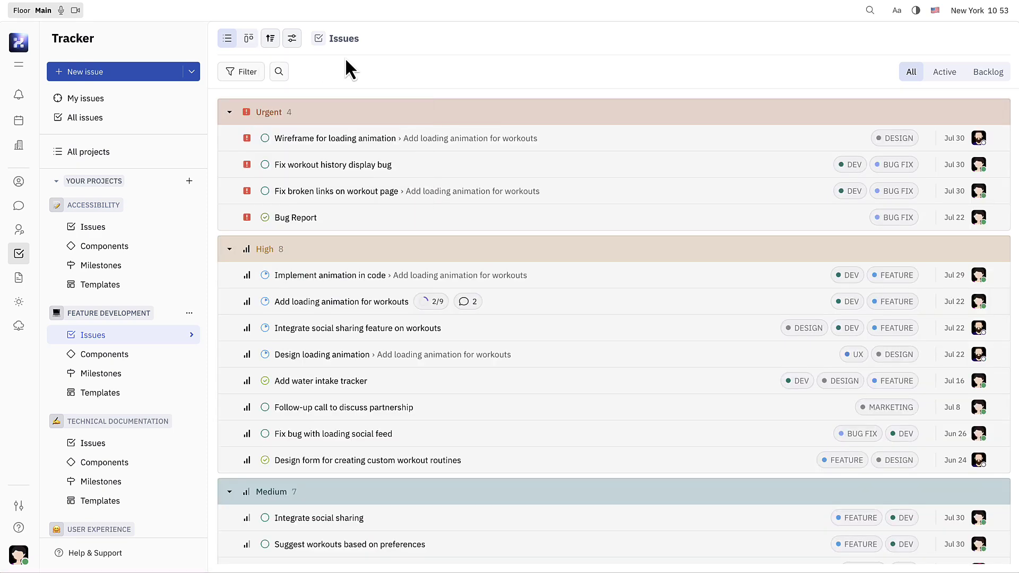
- Show issue identifiers and due dates in the issue list
click(292, 38)
click(373, 136)
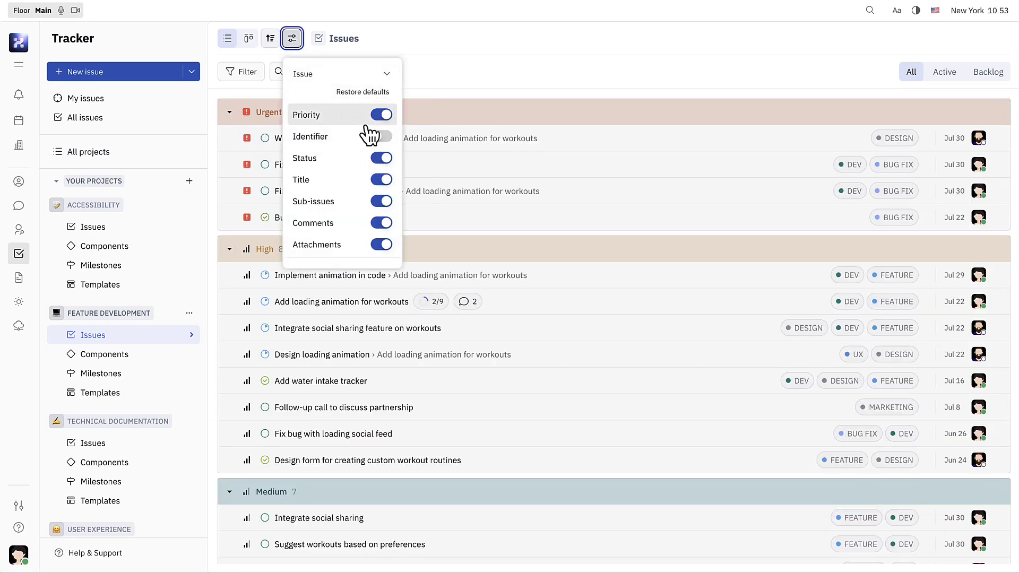
scroll(382, 153, down, 1)
scroll(379, 151, down, 2)
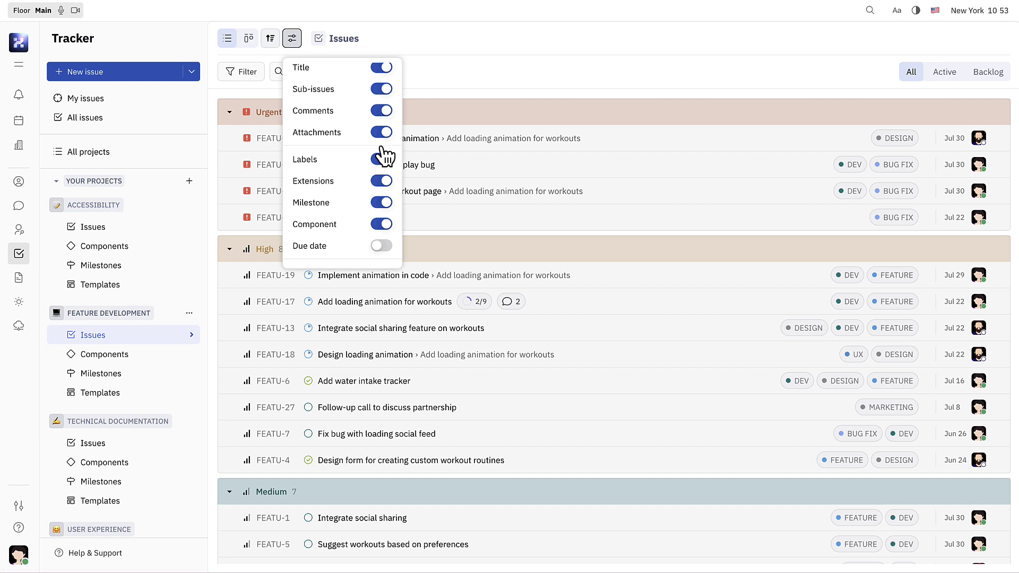
scroll(381, 152, down, 2)
click(389, 186)
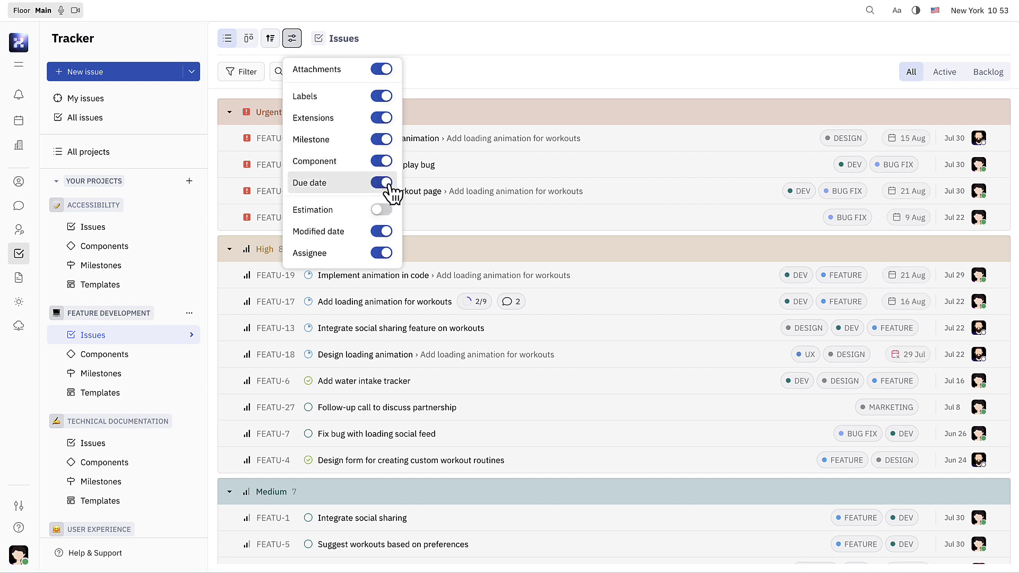
- Filter the issue list to Todo status, then go to the Documents area
click(273, 83)
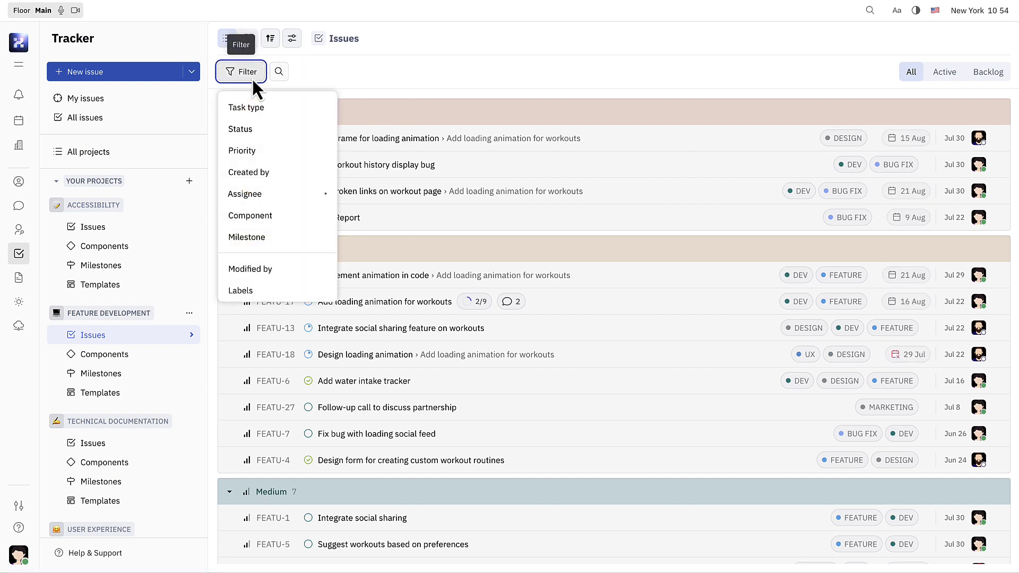
click(305, 128)
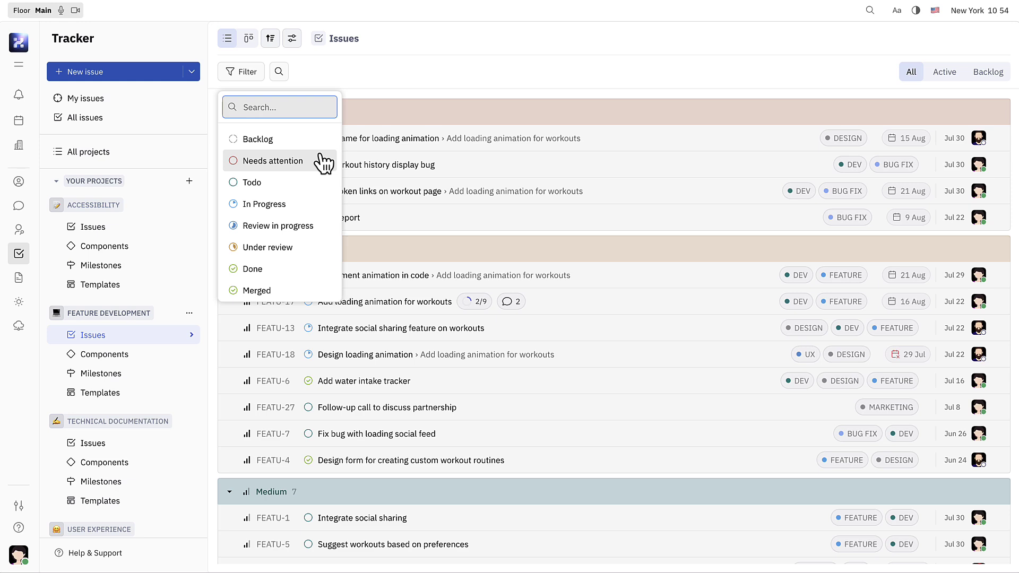
click(325, 185)
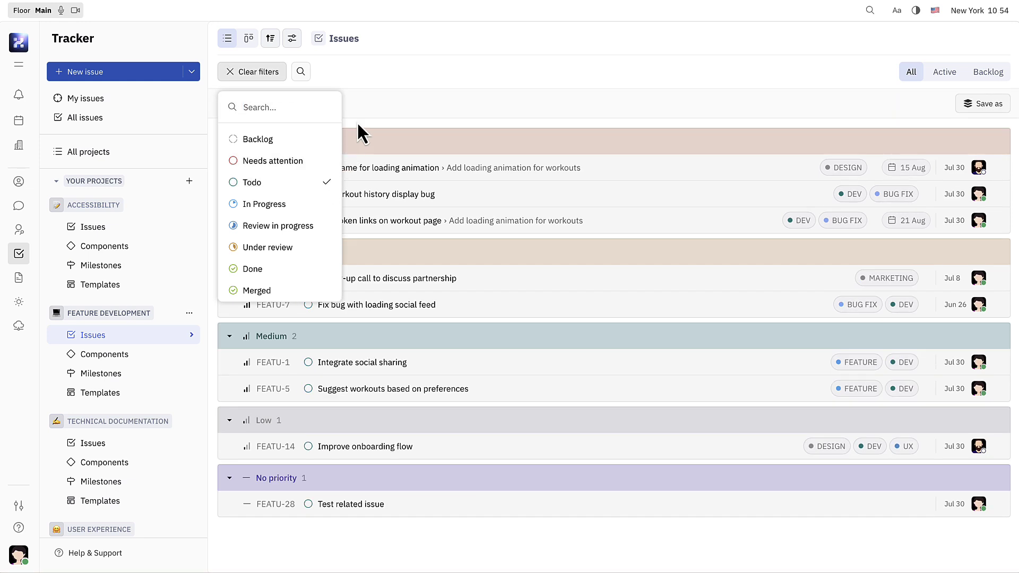
click(374, 108)
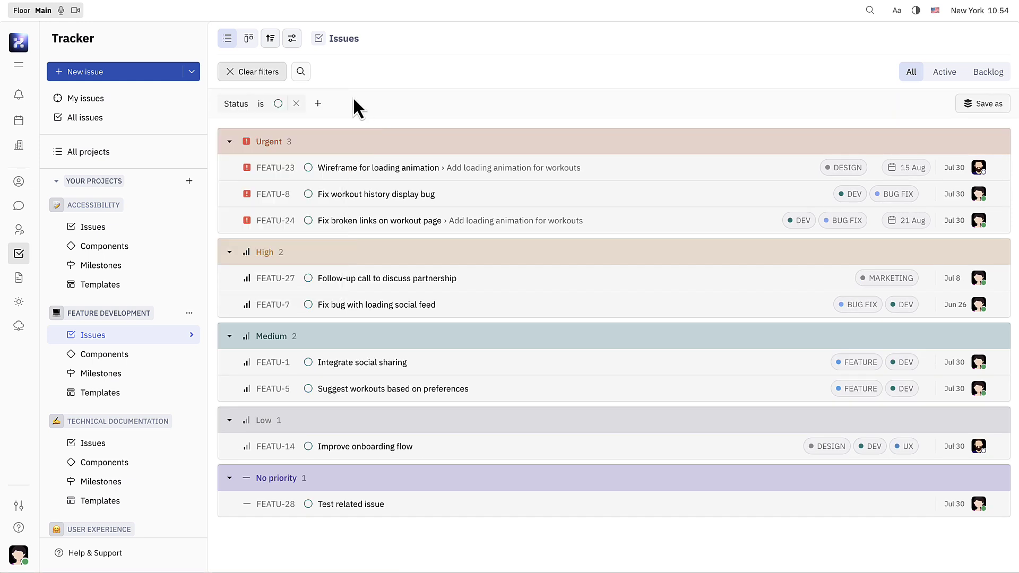
click(20, 279)
- Add an 'Action items' heading below the Resources line
click(603, 278)
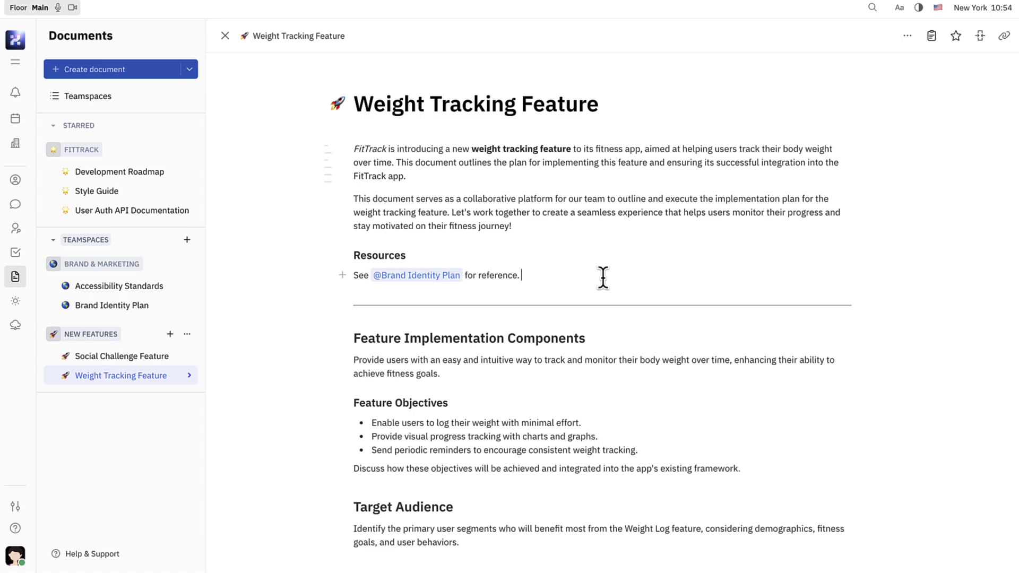
key(Return)
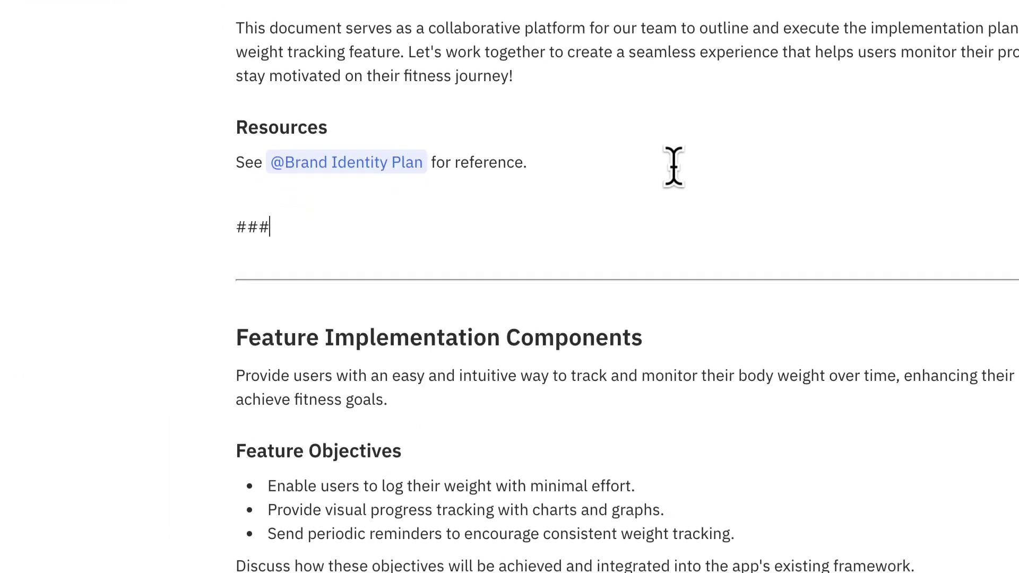
text(A)
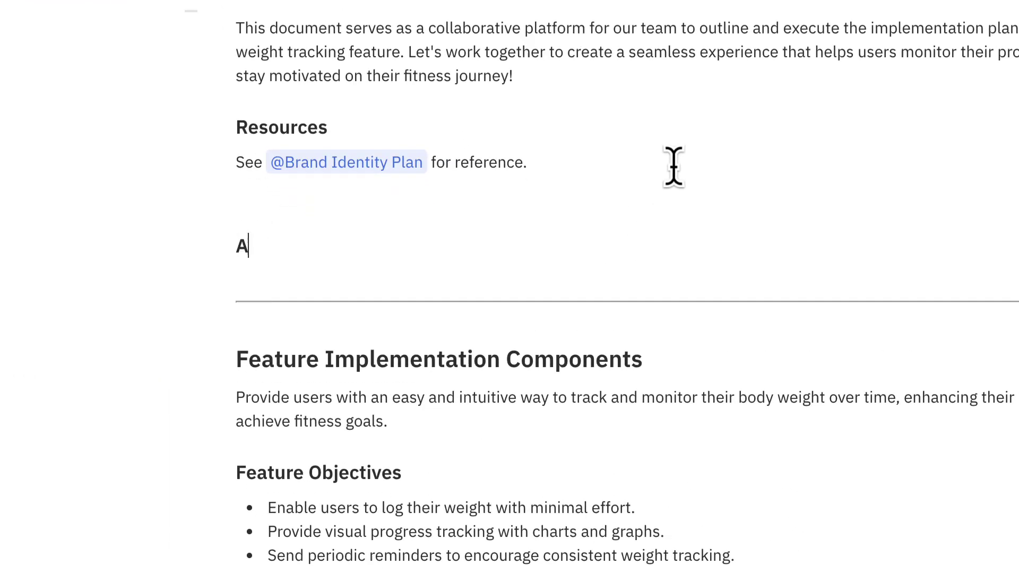
text(s)
key(Return)
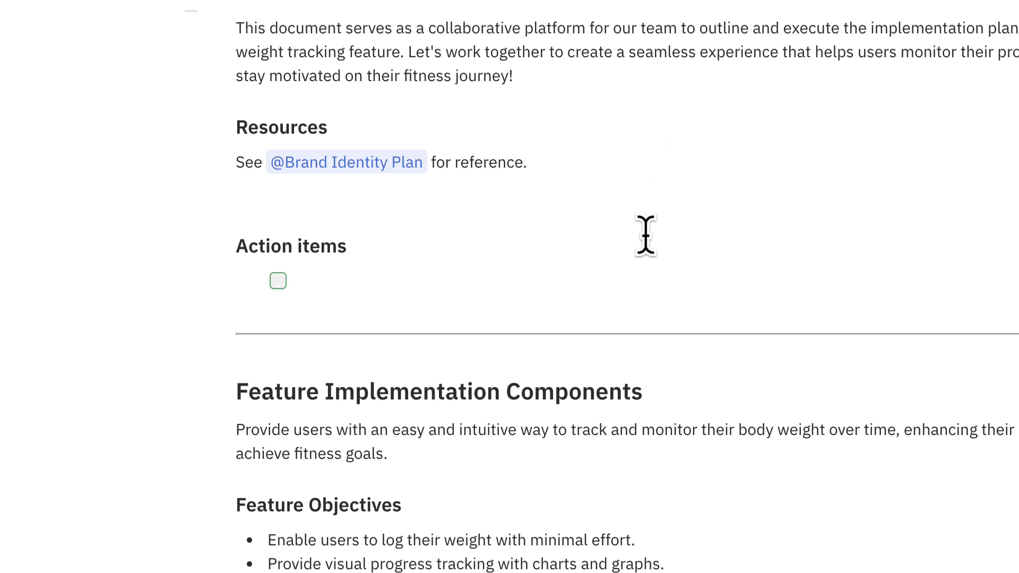
text(/)
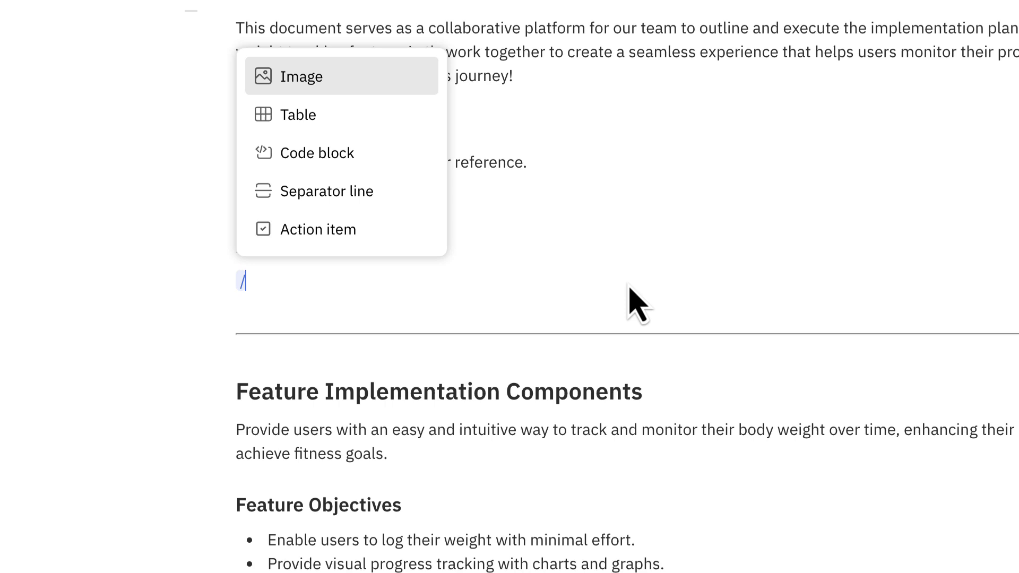
- Add an assigned action item to research competitor apps, scheduled at 3pm today
click(405, 230)
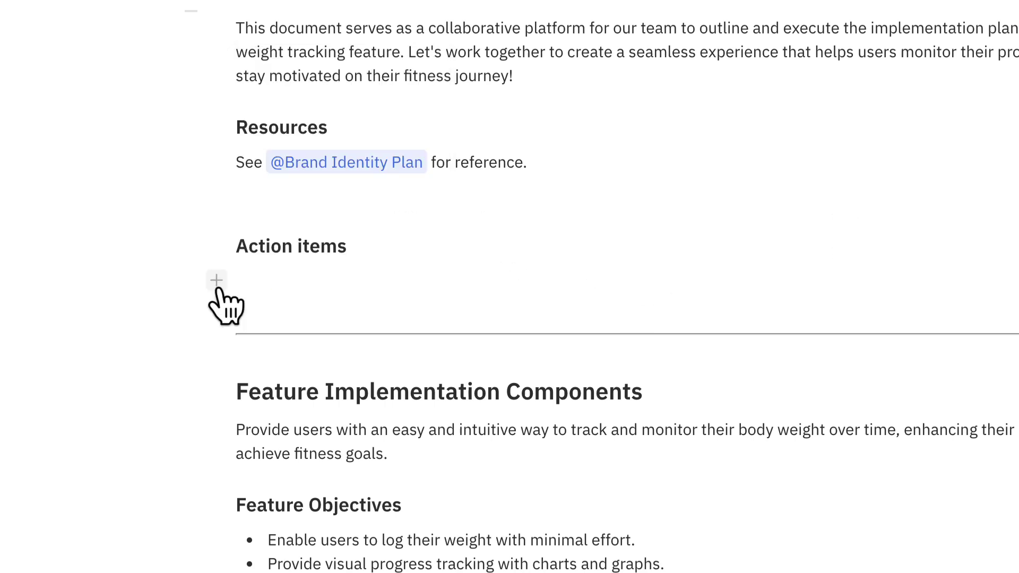
click(218, 283)
click(416, 483)
text(Research similar features in competitor apps)
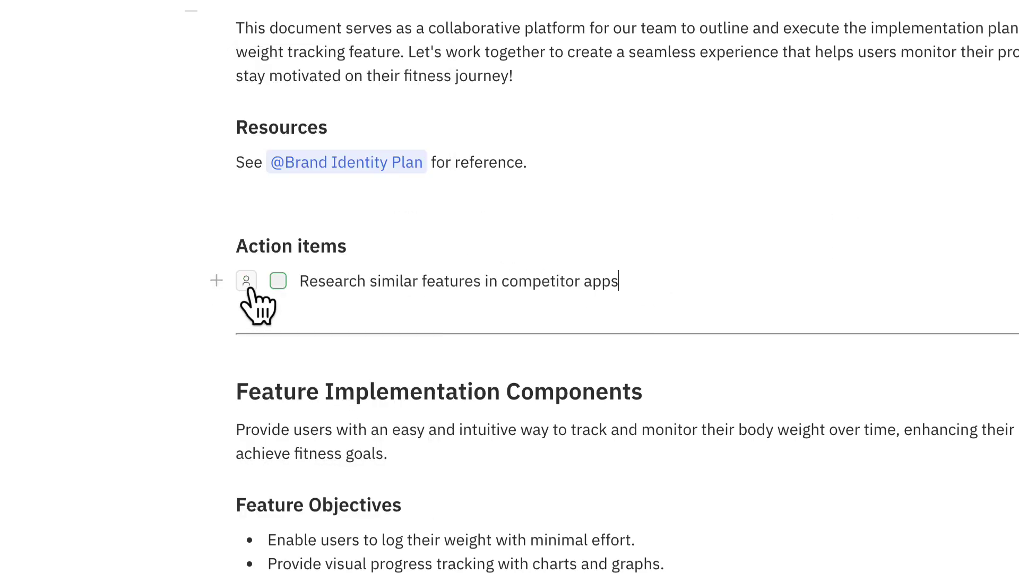
click(249, 285)
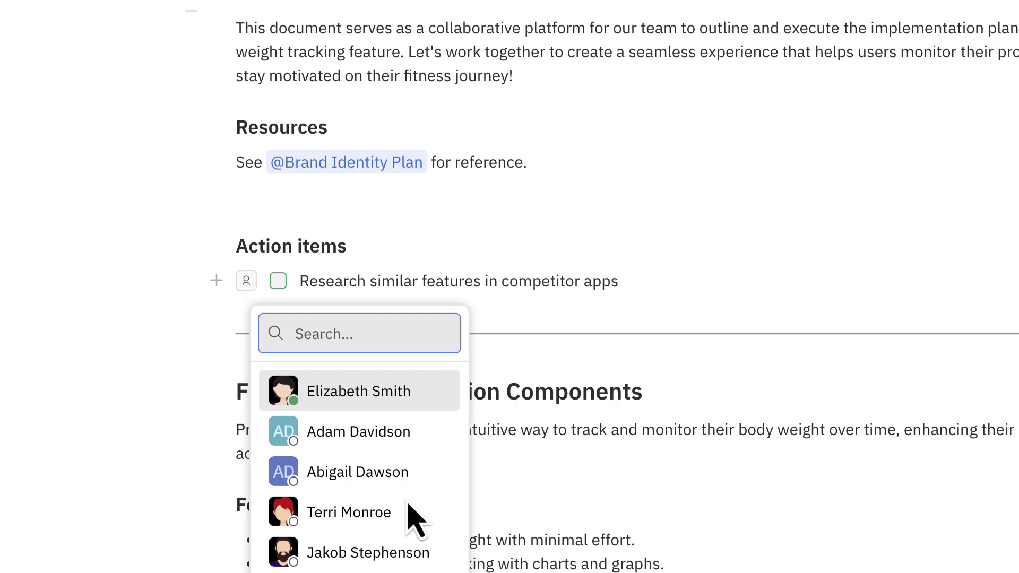
click(469, 510)
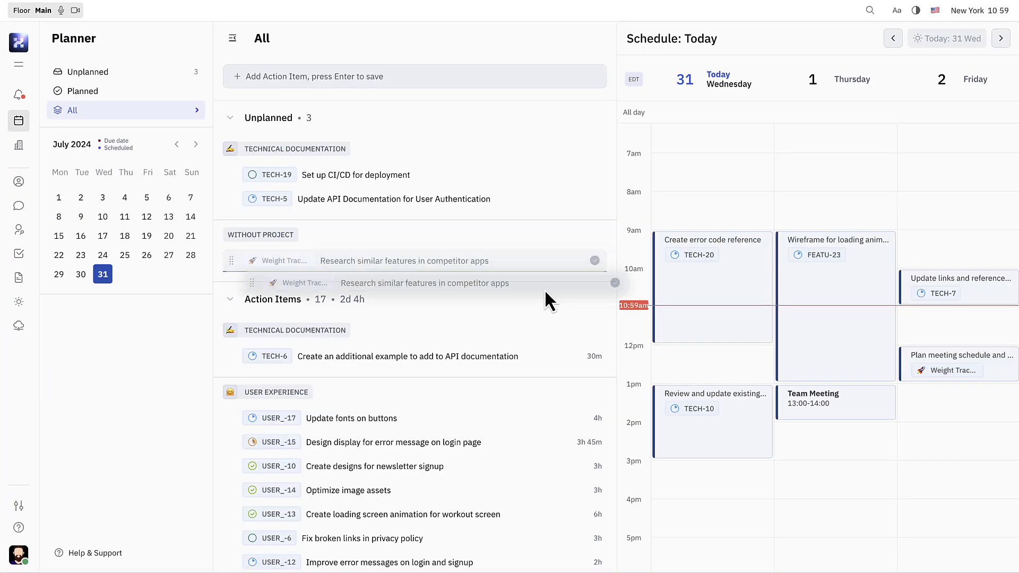
drag(545, 289, 688, 476)
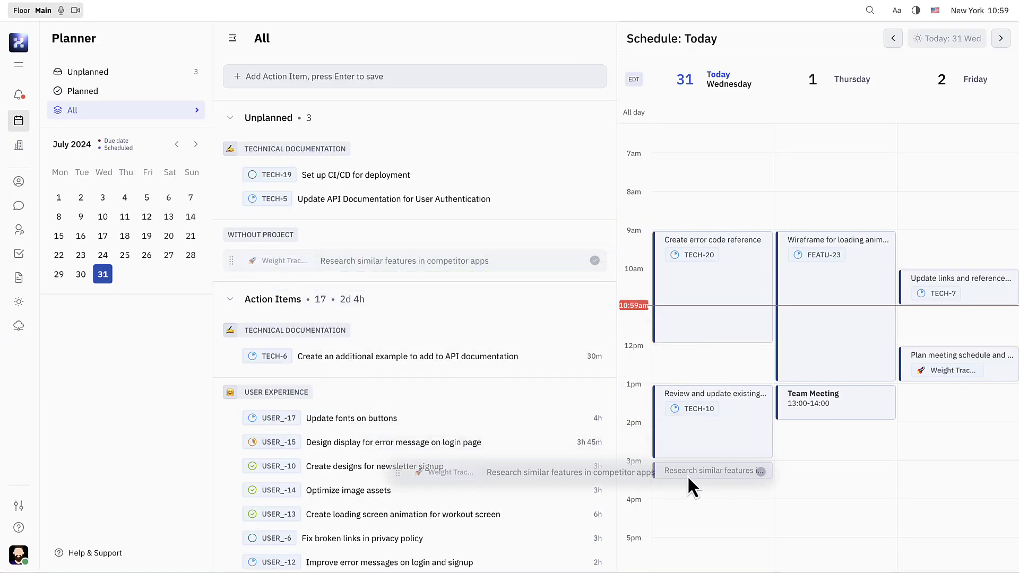
drag(740, 500, 741, 549)
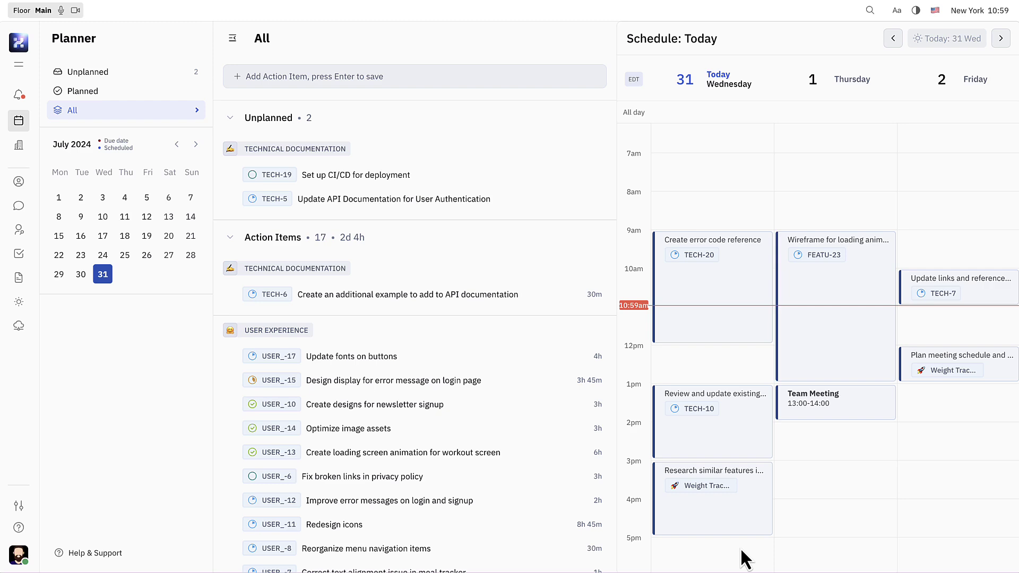
- Add inline code and a pasted weightEntries JavaScript code block under Dev notes
click(18, 277)
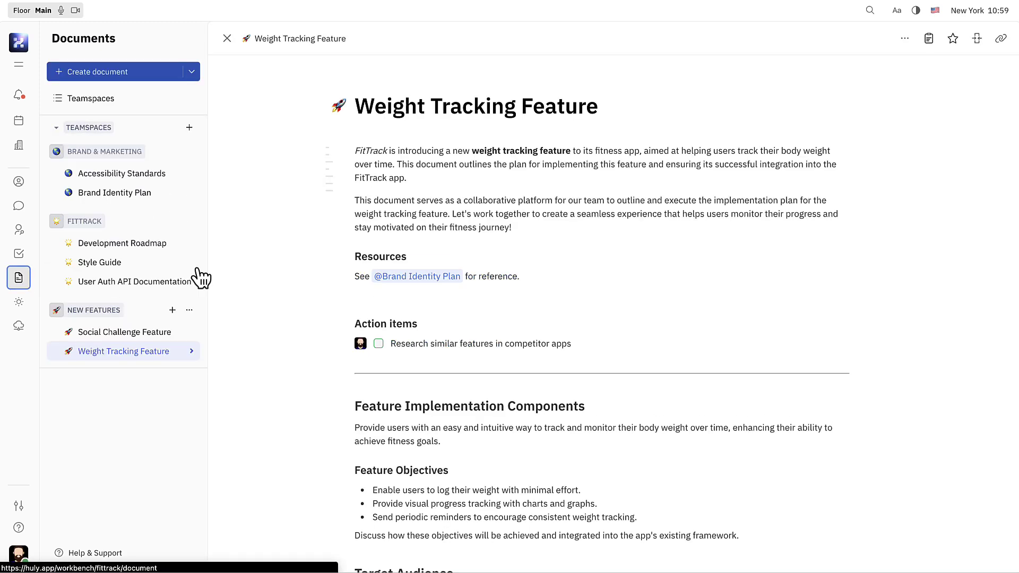
scroll(605, 319, down, 5)
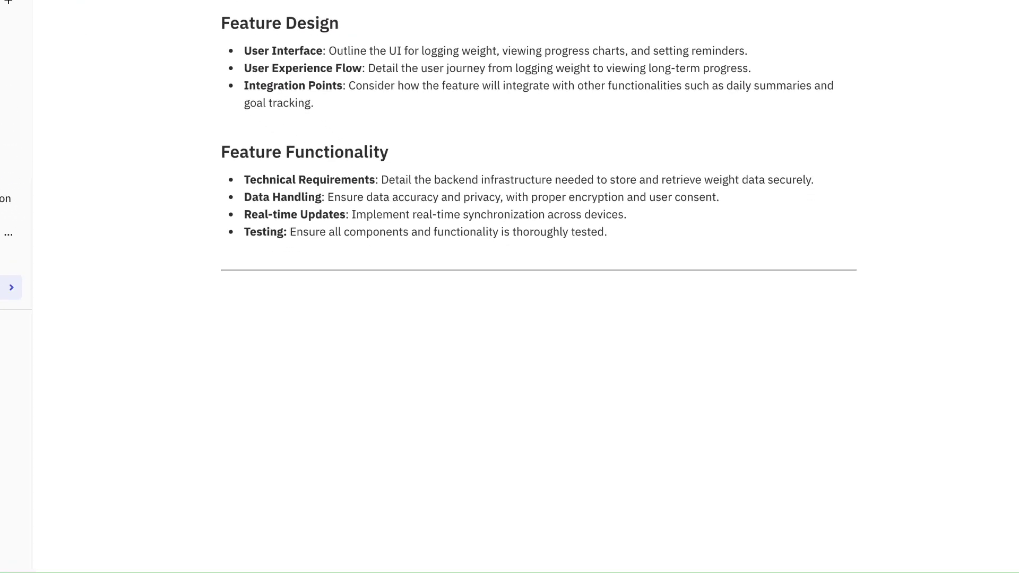
text(Dev notes)
key(Return)
text(Use variable)
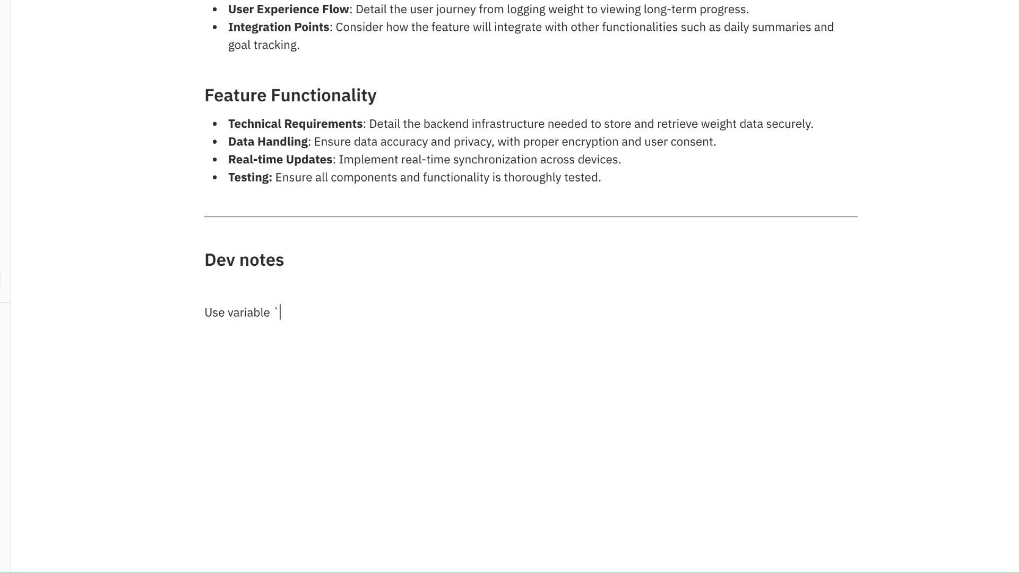
text(weightEntries` :)
key(Return)
text(```)
text(// example of entering and displaying weight data  const weightEntries = [   { date: '2024-07-01', weight: 70 },   { date: '2024-07-08', weight: 69.5 },   { date: '2024-07-15', weight: 69 }, ];  // adding a new weight entry const enterWeight = (date, weight) => {   weightEntries.push({ date, weight }); };  // display weight entries console.log(weightEntries);)
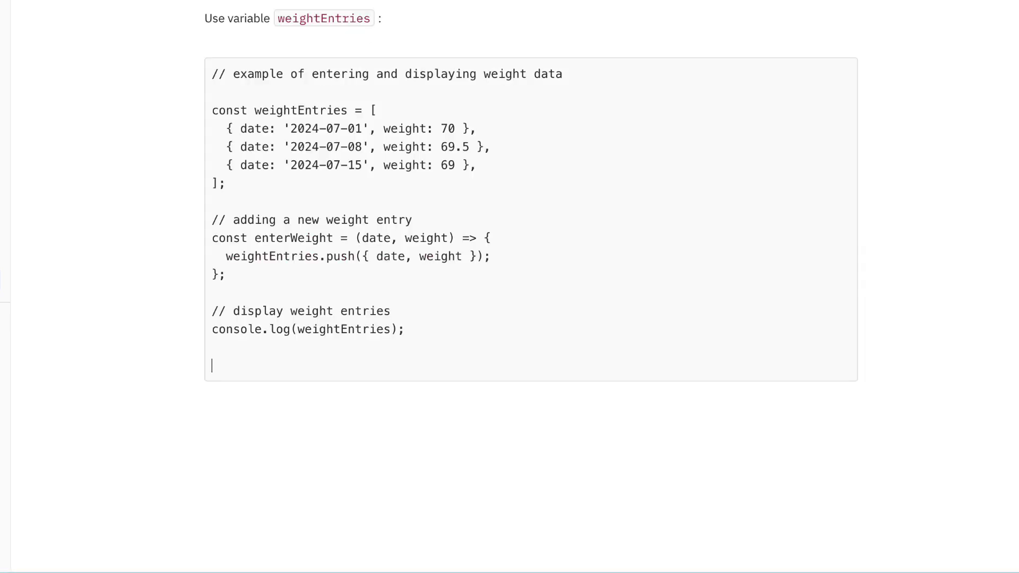
key(BackSpace)
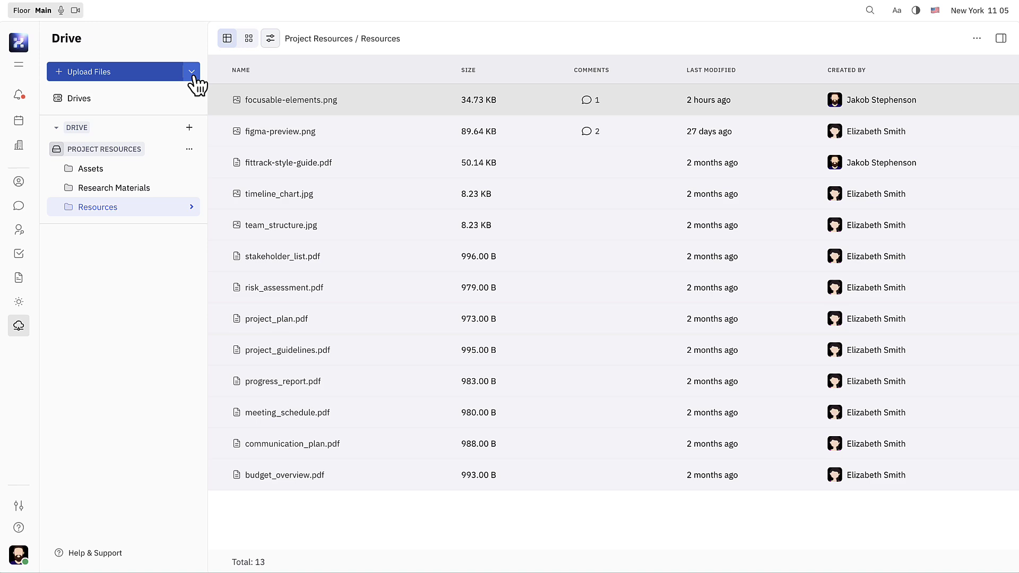
- Upload the Design folder's images to Drive and view them as a grid
click(194, 76)
click(275, 151)
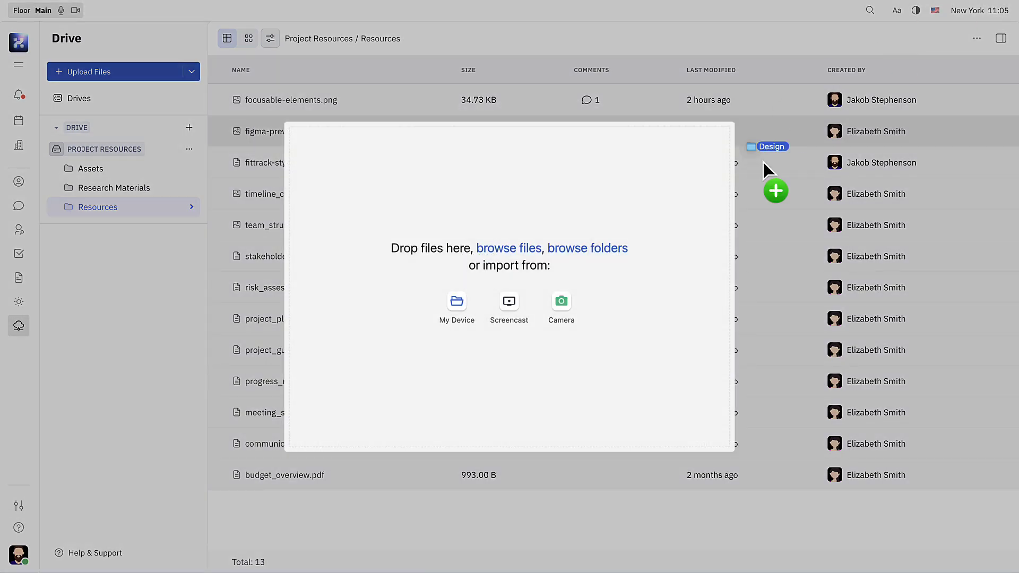
drag(674, 238, 674, 237)
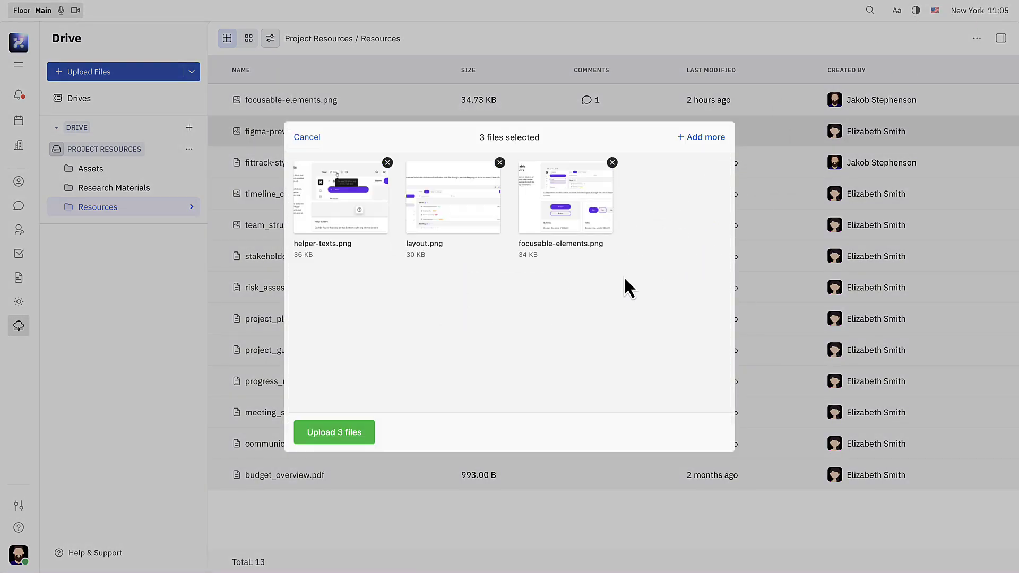
click(363, 434)
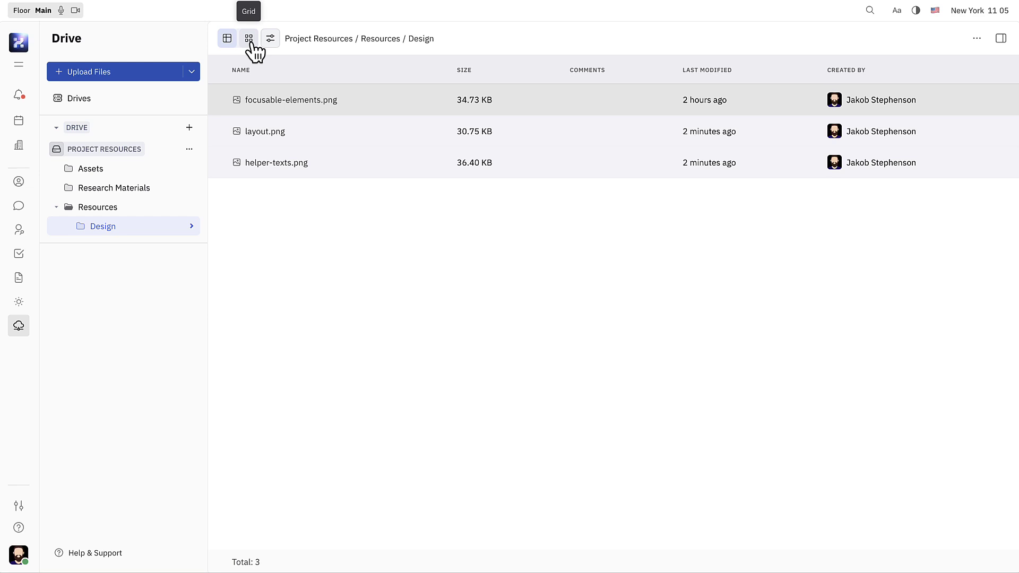
click(249, 38)
click(385, 97)
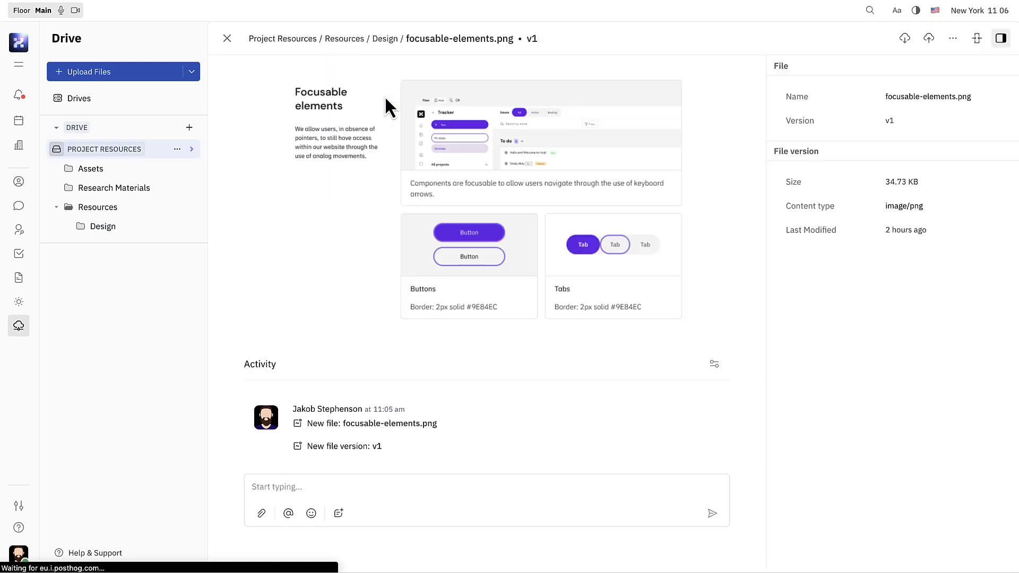
click(561, 486)
text(@ter)
key(Return)
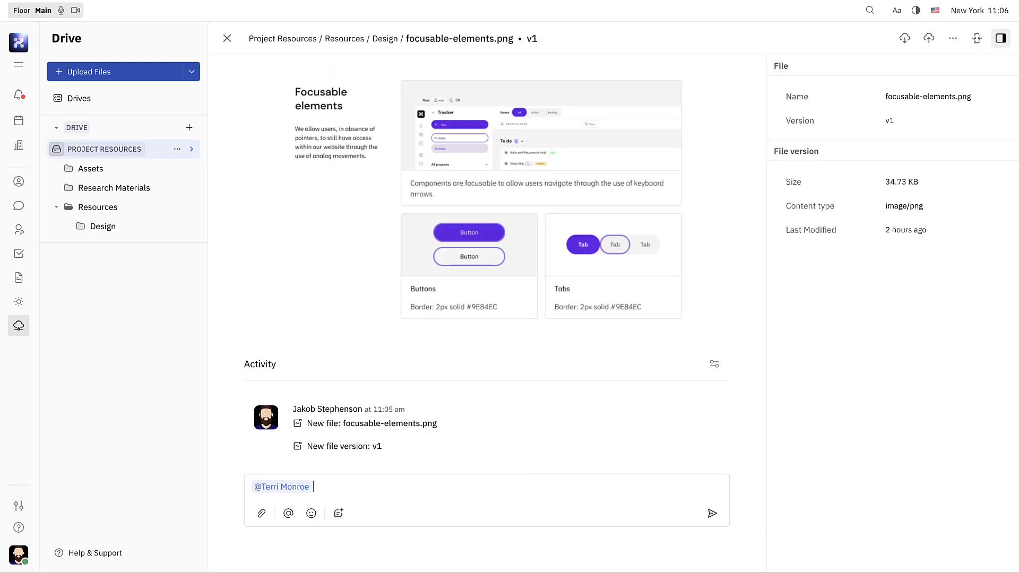
text(best practices for focusable elements?)
key(Return)
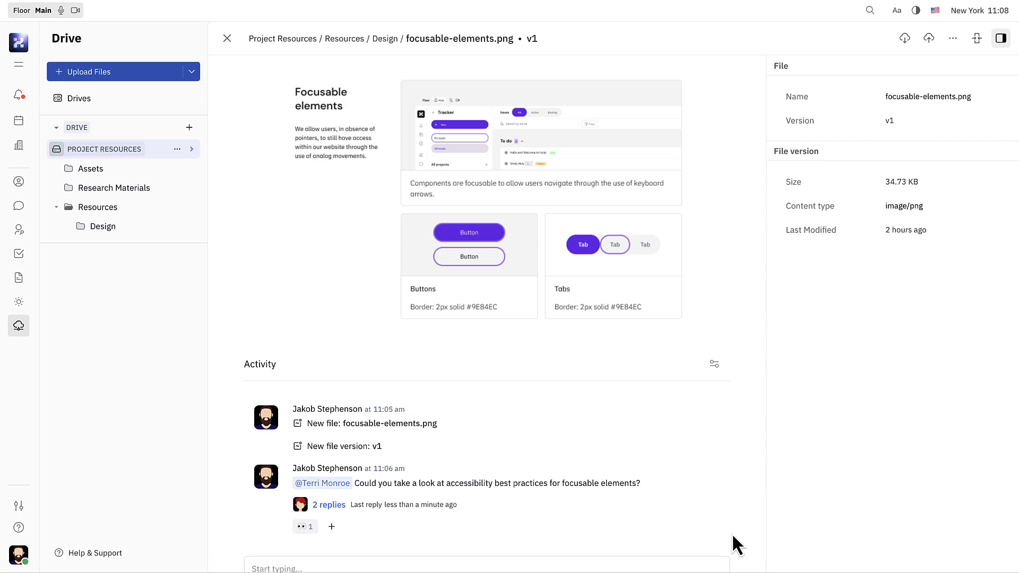
- Give the latest thread reply a thumbs-up, then go to the group direct message
click(253, 464)
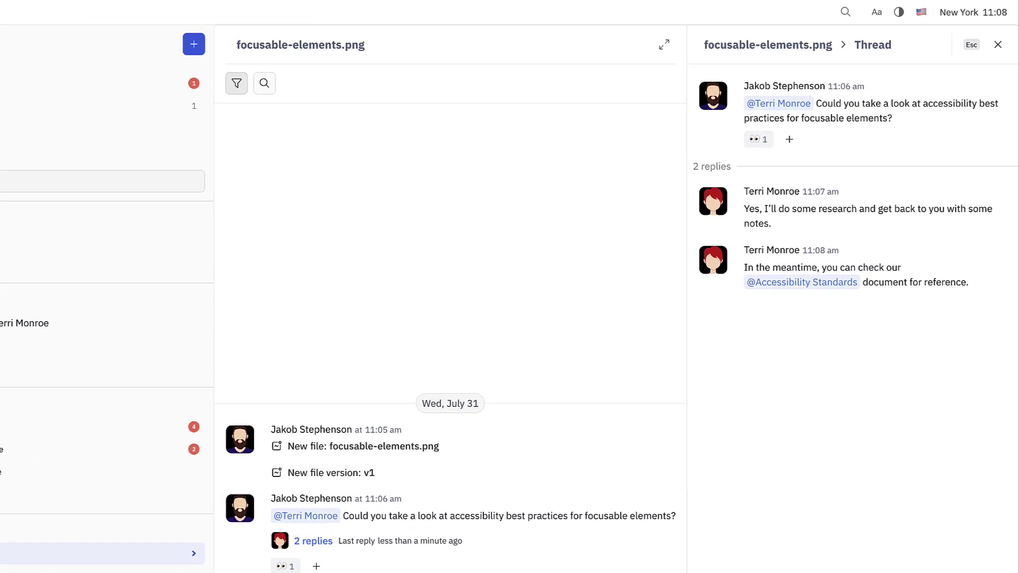
click(924, 274)
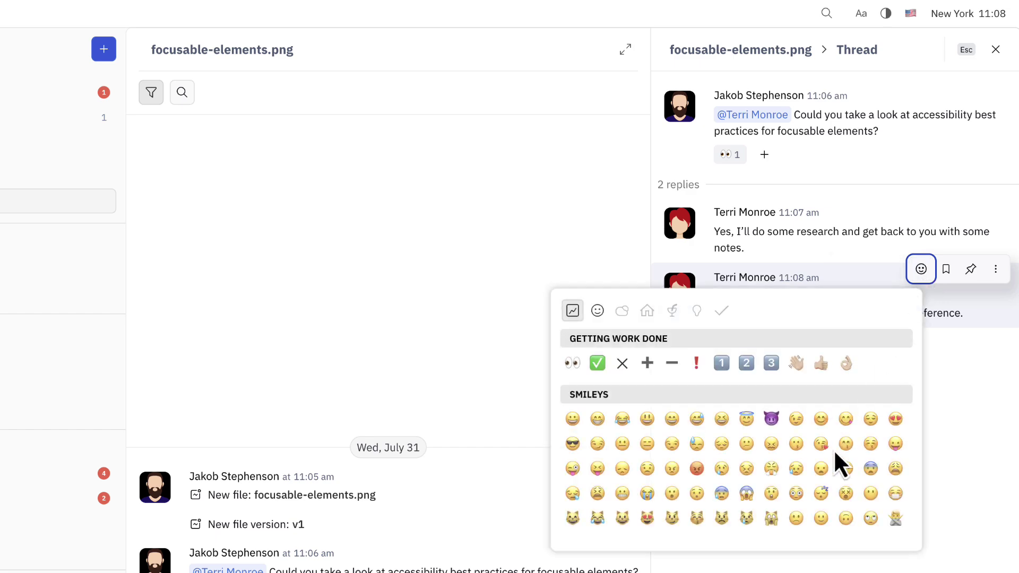
scroll(834, 449, down, 3)
scroll(834, 454, down, 2)
click(622, 479)
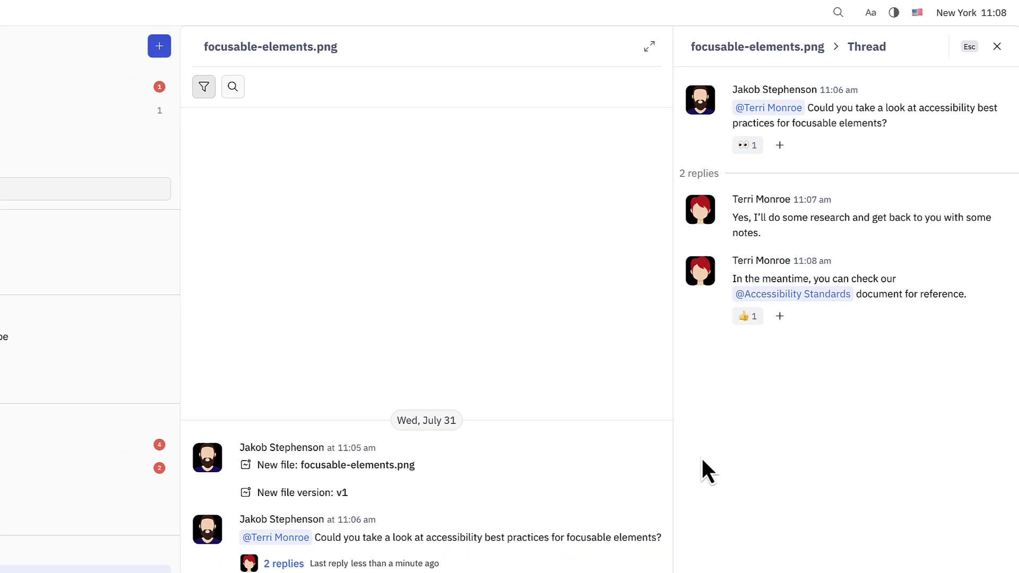
click(240, 281)
mouse_move(673, 430)
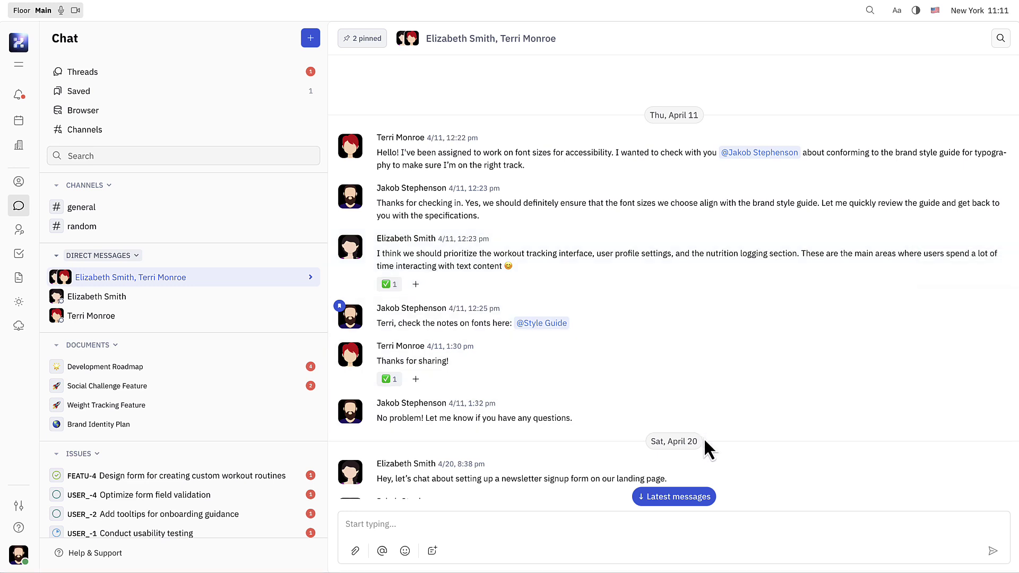
- Reply 'All set!' in the thread on the bug-fix issues message
click(706, 503)
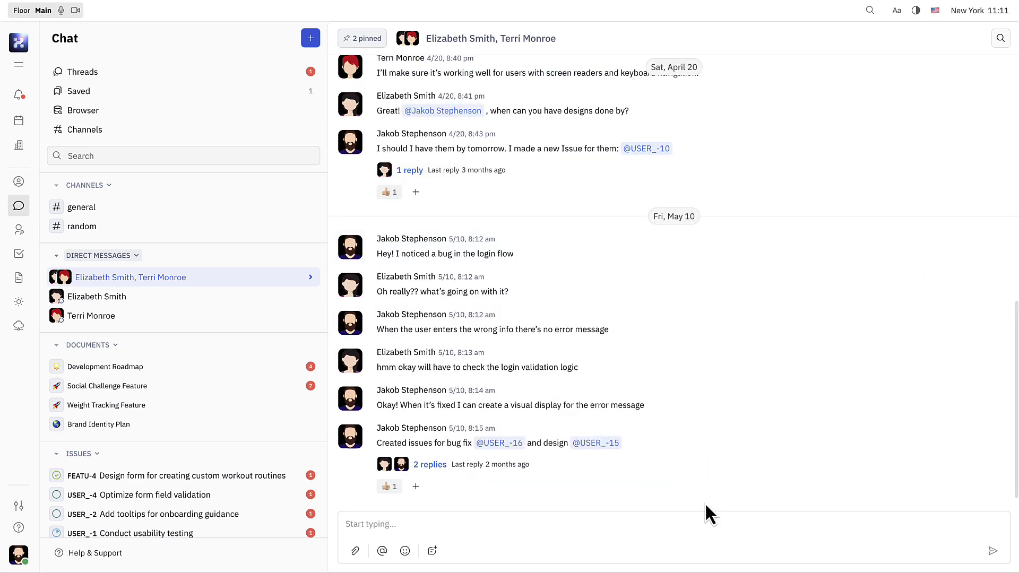
mouse_move(606, 454)
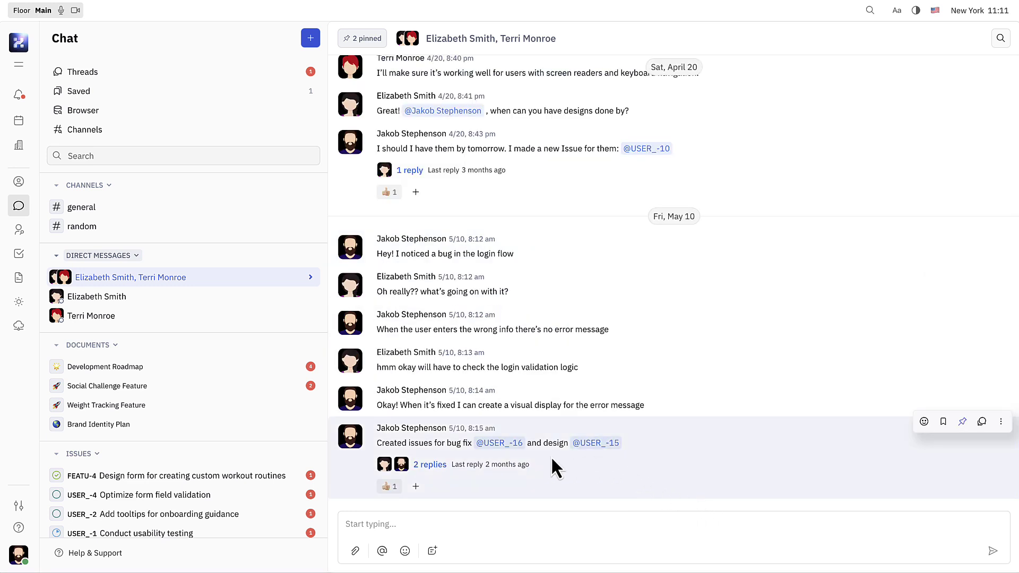
click(514, 466)
text(All set!)
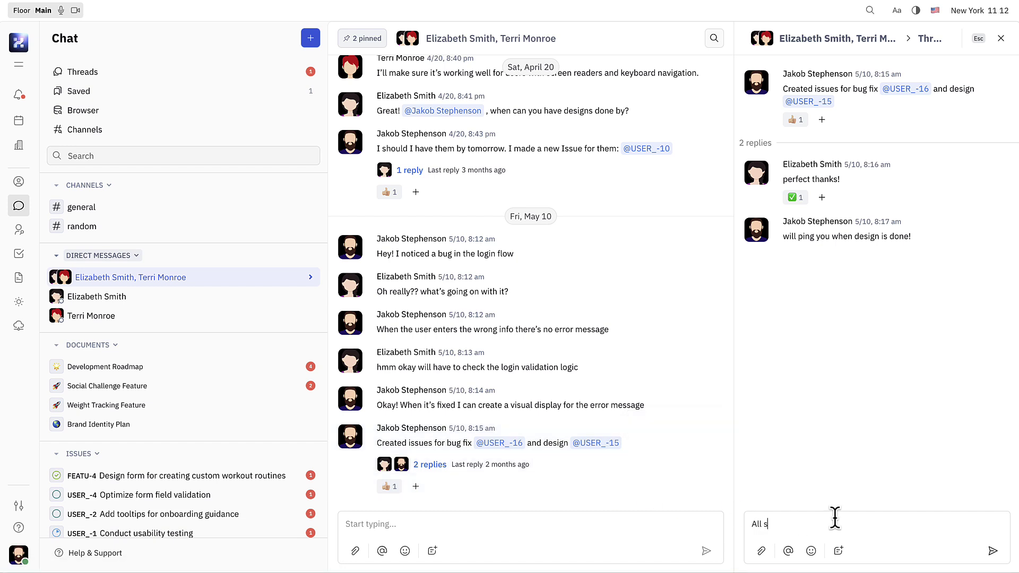
click(995, 553)
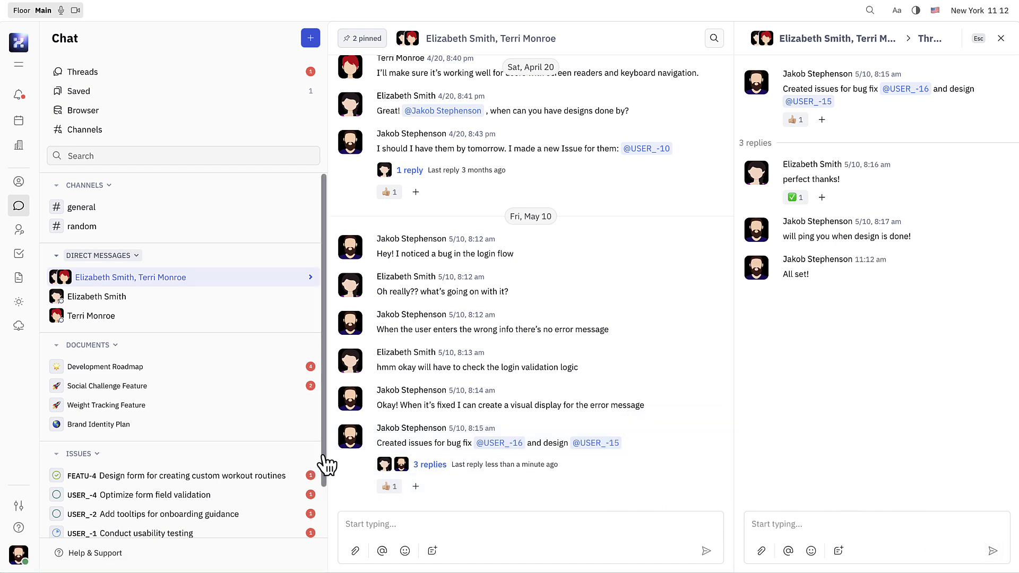
scroll(323, 470, down, 2)
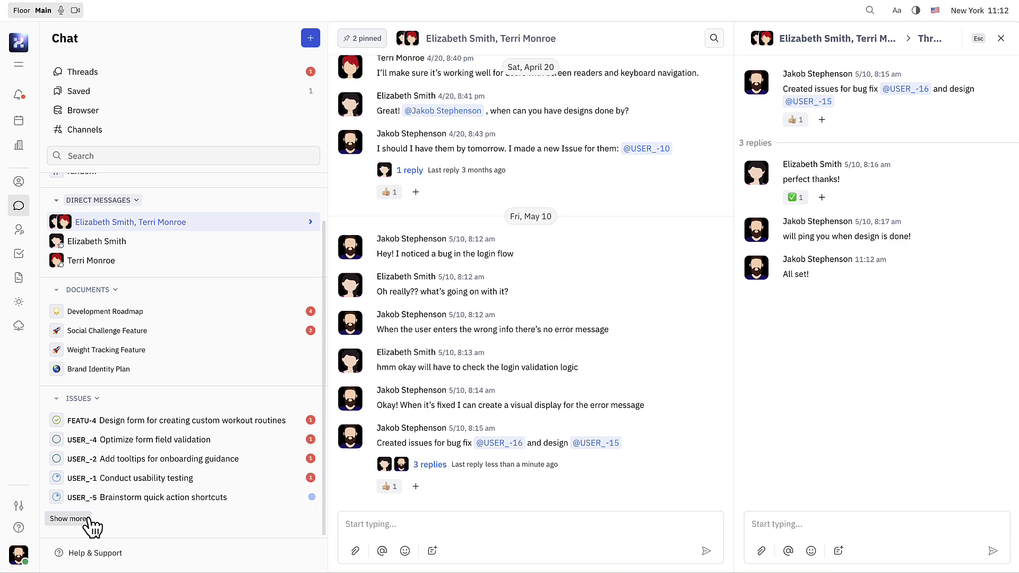
- Expand the sidebar's issues list and read FEATU-13's full description
click(80, 520)
scroll(306, 458, down, 2)
scroll(307, 460, down, 2)
scroll(307, 460, down, 2)
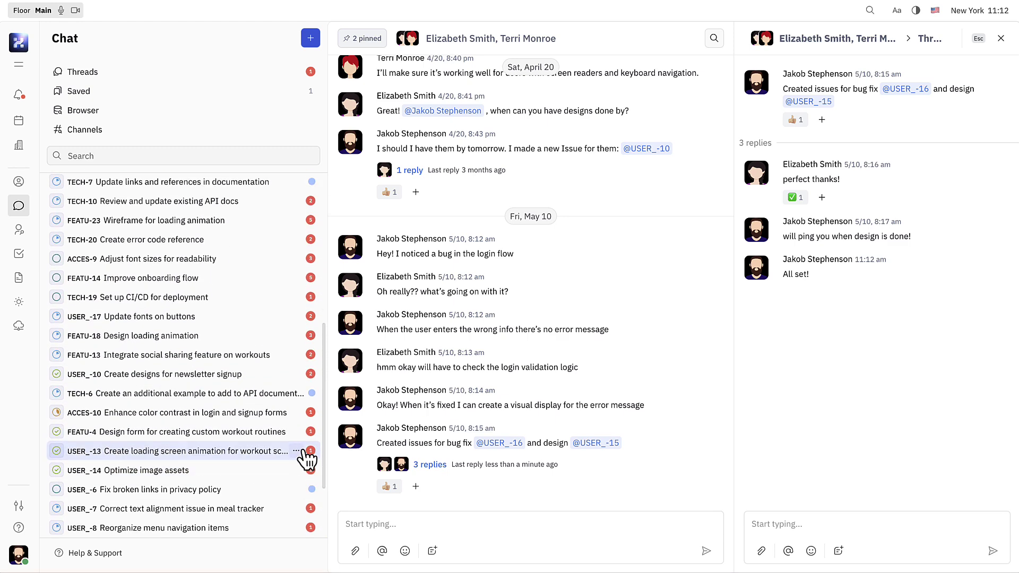
scroll(311, 459, up, 2)
click(310, 462)
click(420, 487)
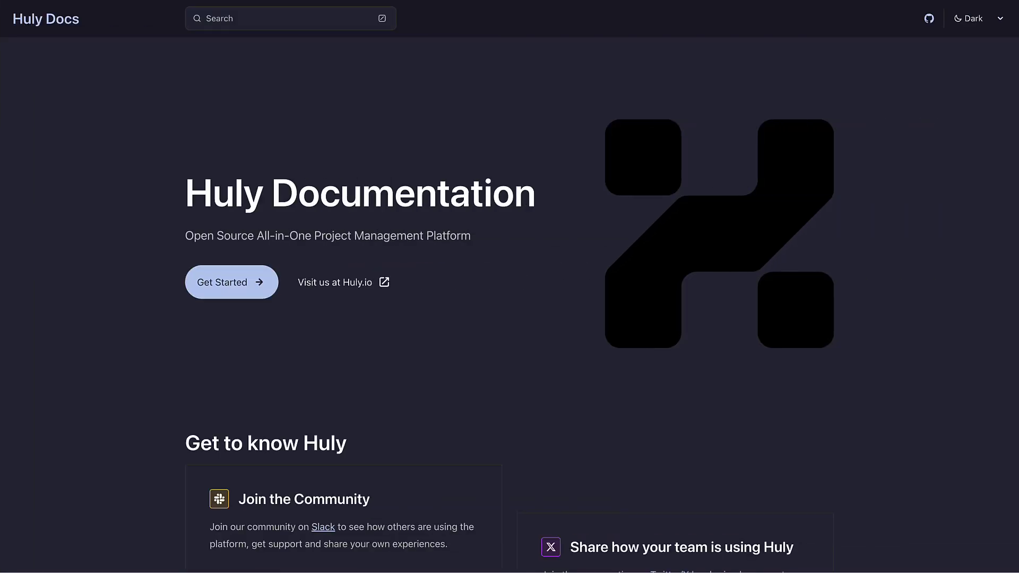
- Open the 'What is Huly?' introduction page in Huly Docs
click(274, 299)
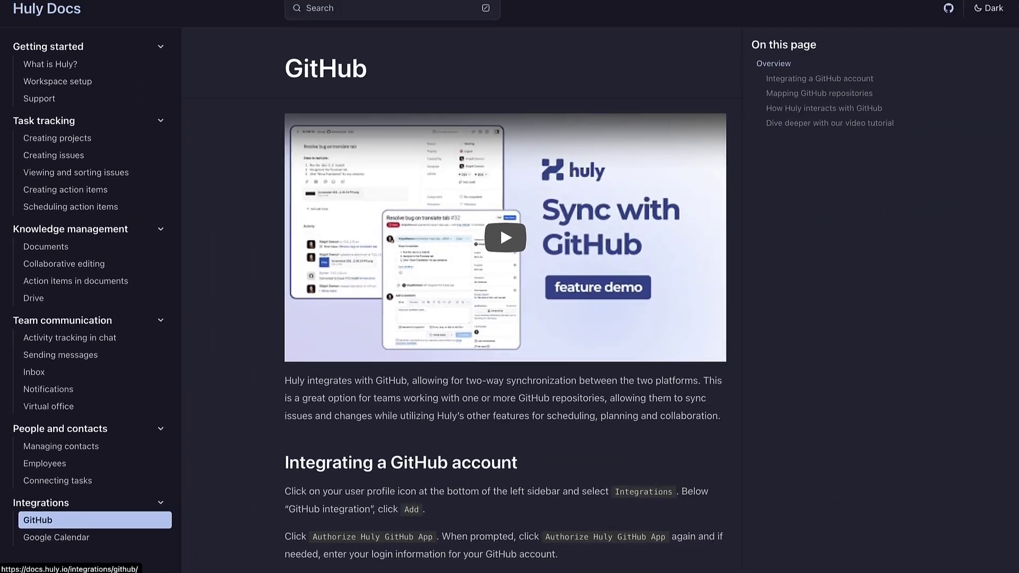
scroll(509, 318, down, 1)
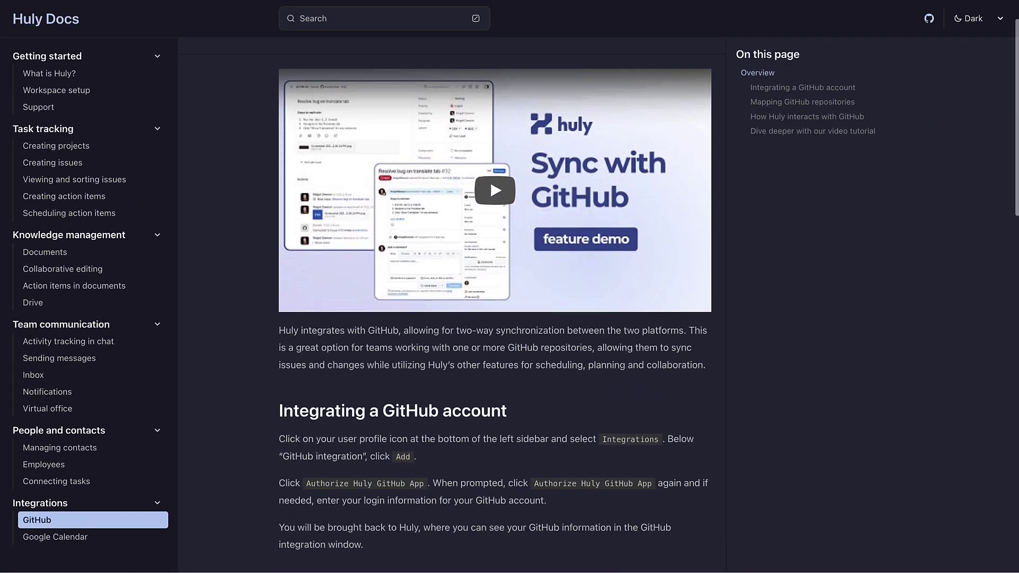
scroll(509, 319, down, 2)
scroll(510, 318, down, 1)
scroll(495, 318, up, 2)
scroll(494, 318, up, 1)
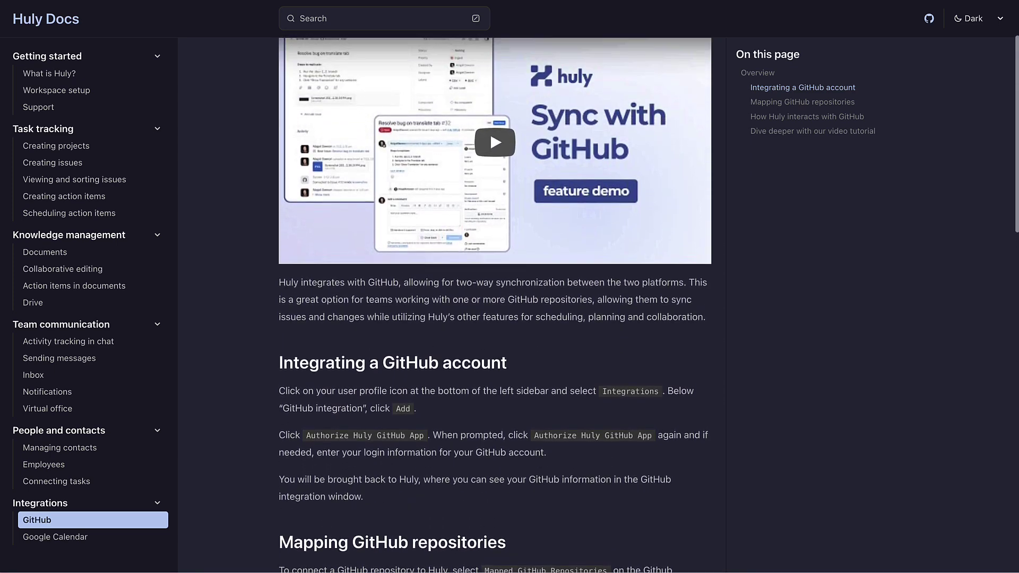